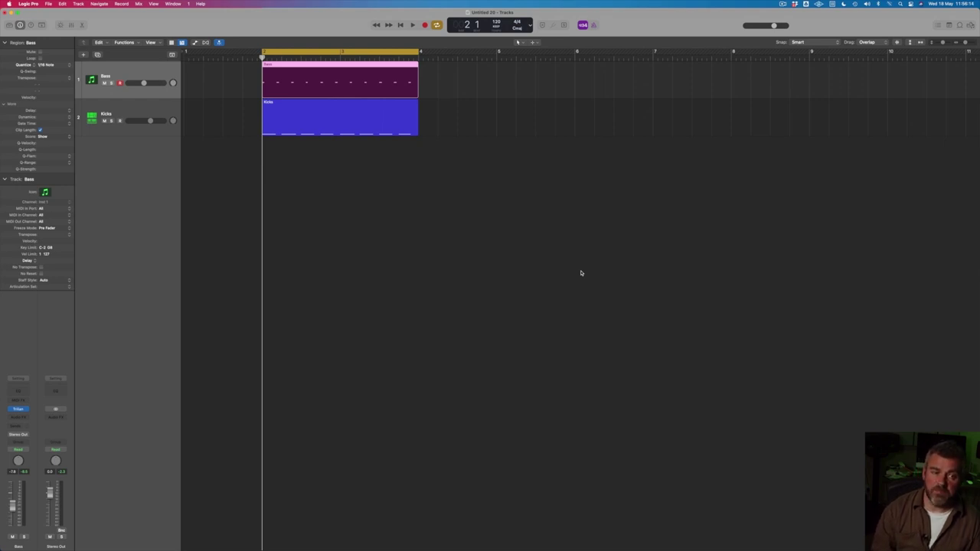
# - Open the Bass region in the Piano Roll, show a Ch. 1 Pitch Bend MIDI Draw lane, and add a second point
pyautogui.press('space')
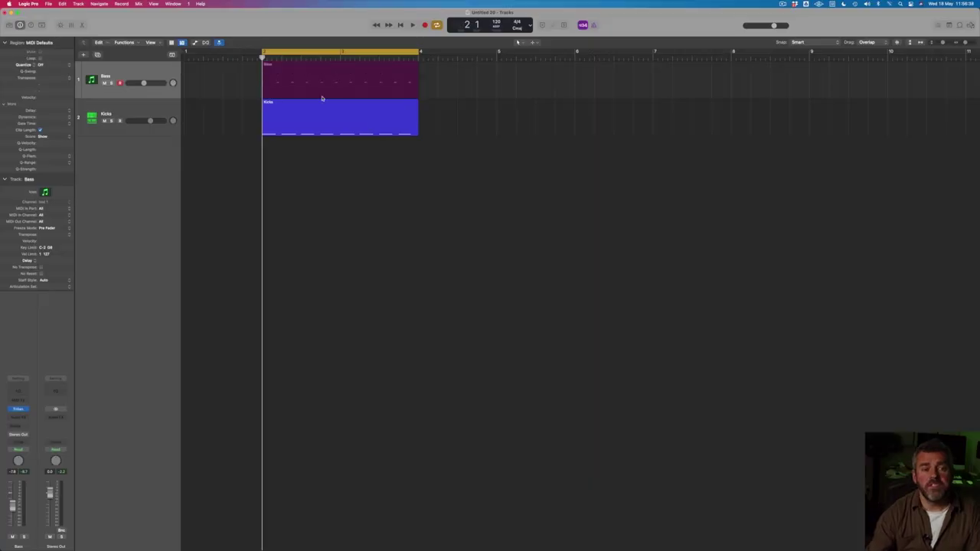
pyautogui.doubleClick(325, 83)
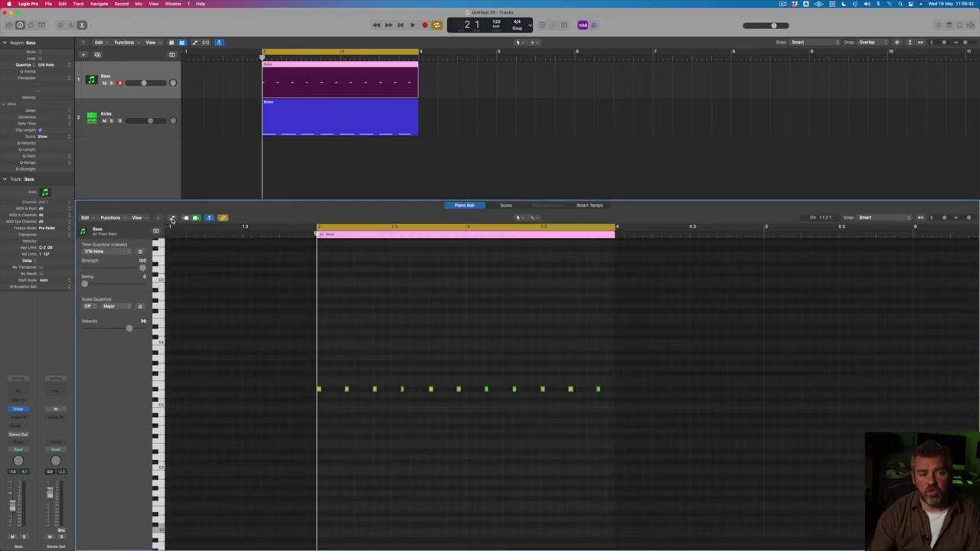
pyautogui.click(172, 218)
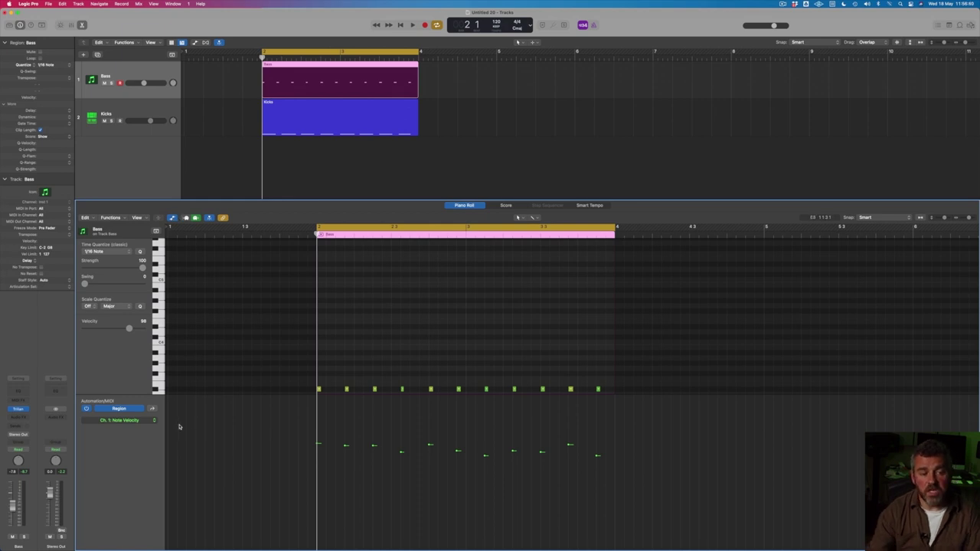
pyautogui.click(153, 422)
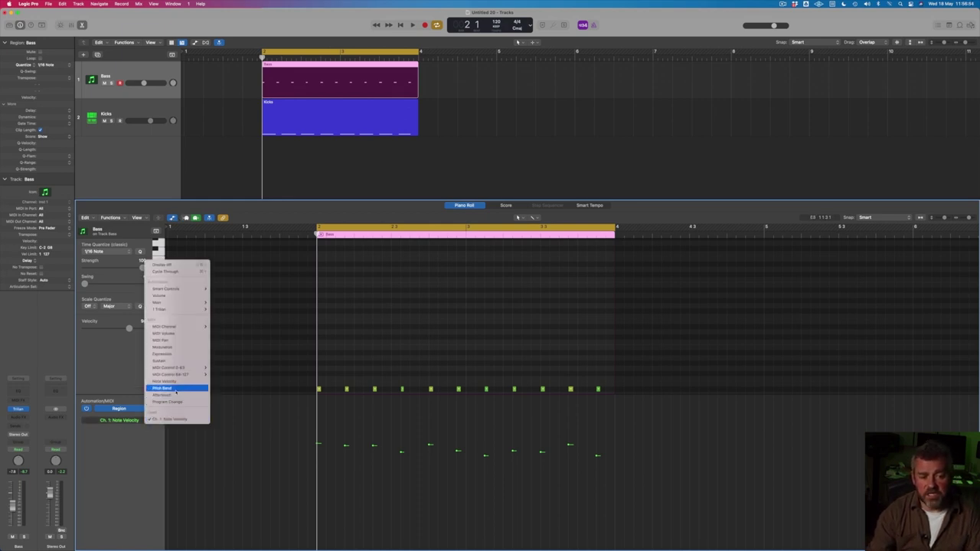
pyautogui.click(184, 463)
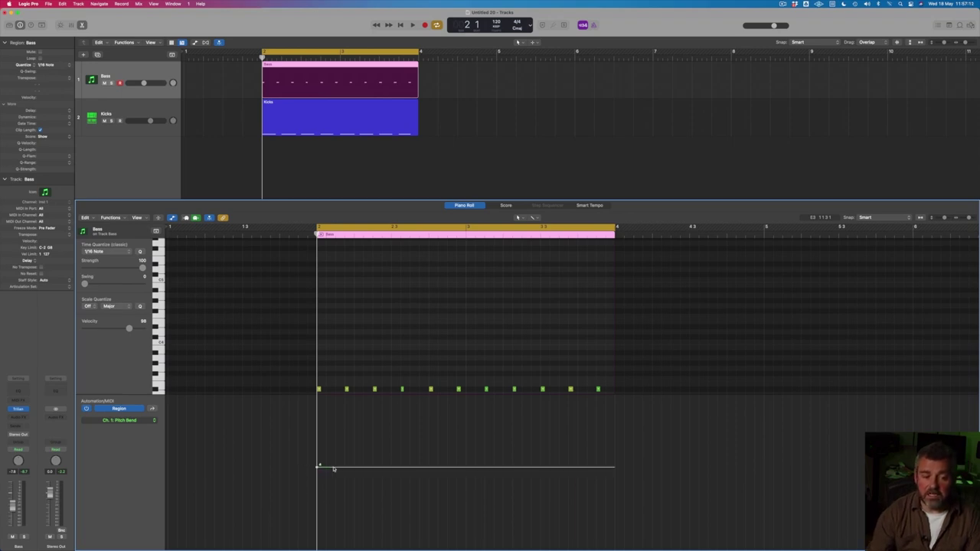
pyautogui.moveTo(334, 469); pyautogui.dragTo(334, 474)
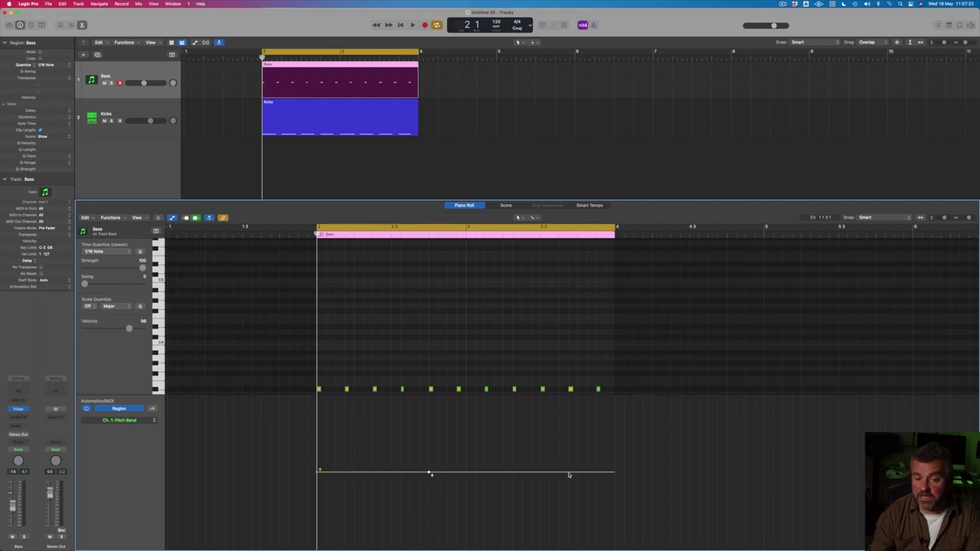
# - Raise the middle bend point into a peak, pull the later point to the bottom, and audition
pyautogui.moveTo(430, 474); pyautogui.dragTo(430, 398)
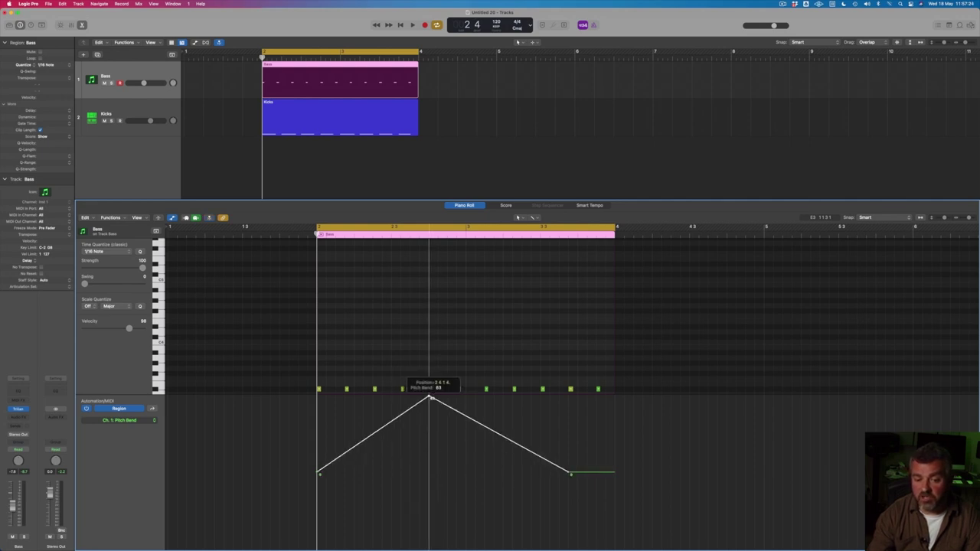
pyautogui.moveTo(568, 475); pyautogui.dragTo(613, 544)
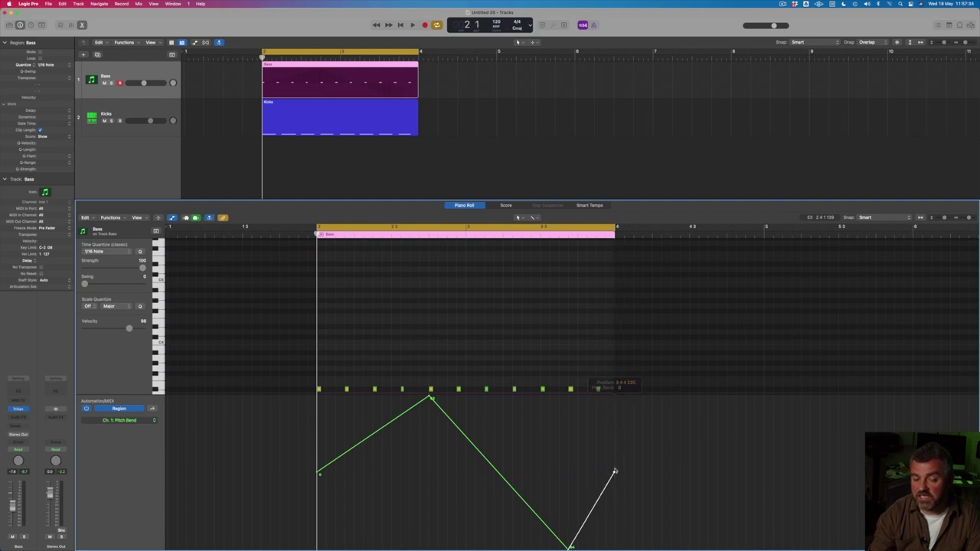
pyautogui.press('space')
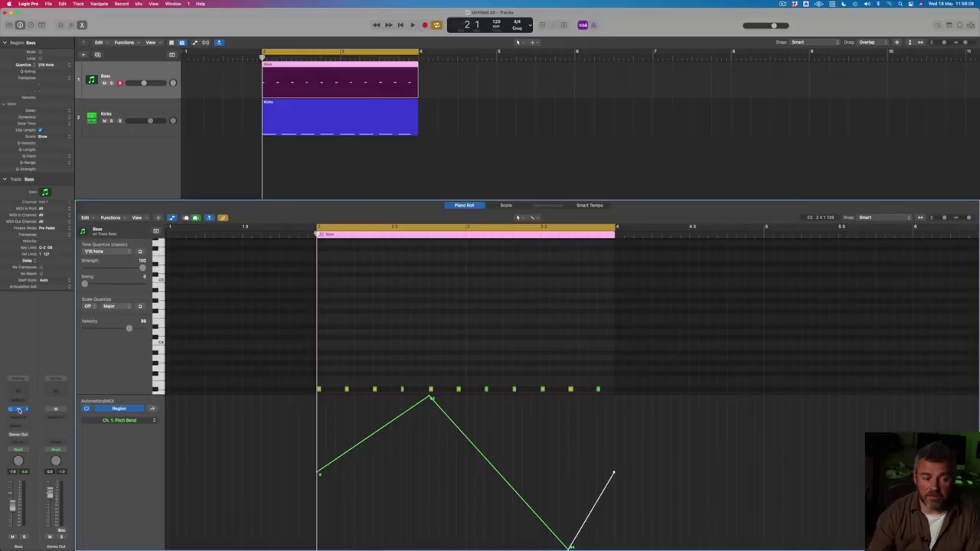
pyautogui.click(18, 410)
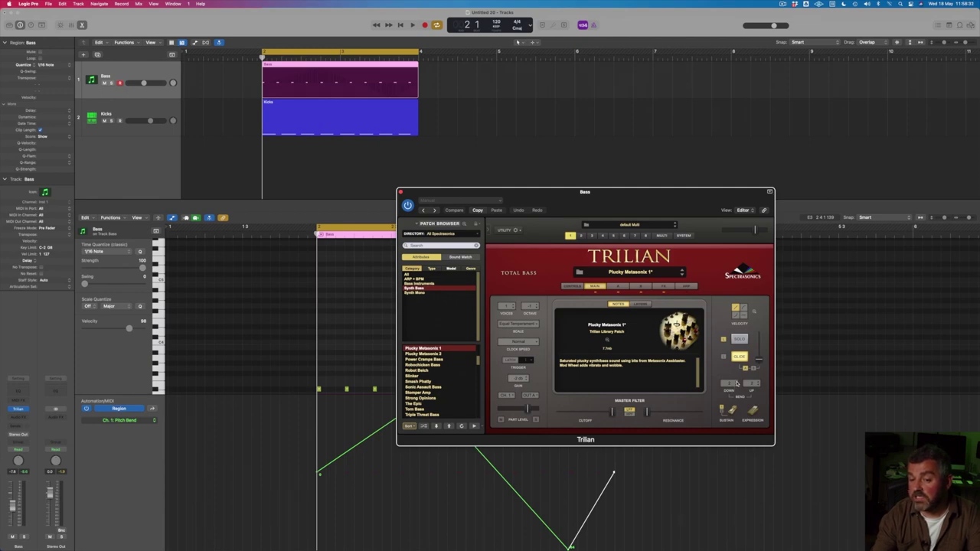
# - Set Trilian's Bend DOWN range to 12 and move its window to the upper right
pyautogui.click(729, 383)
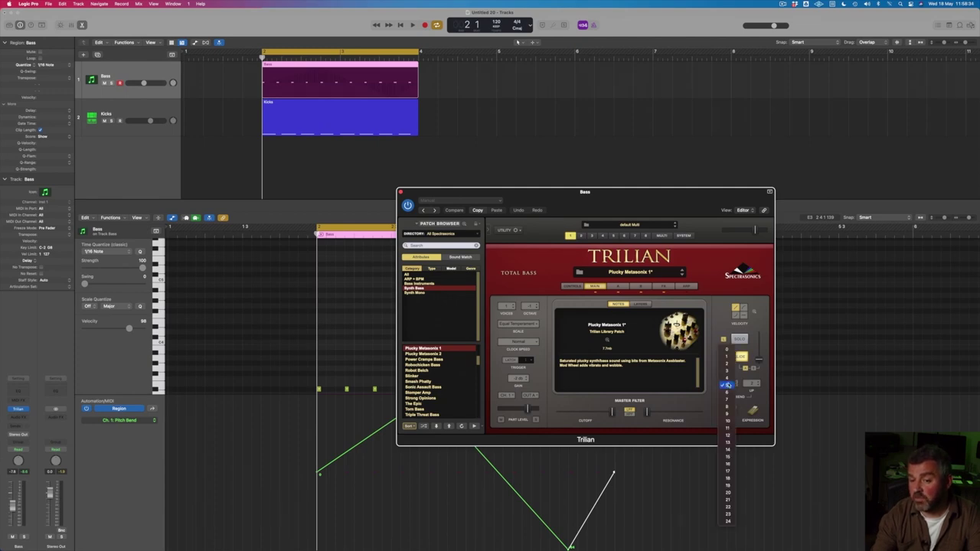
pyautogui.click(727, 436)
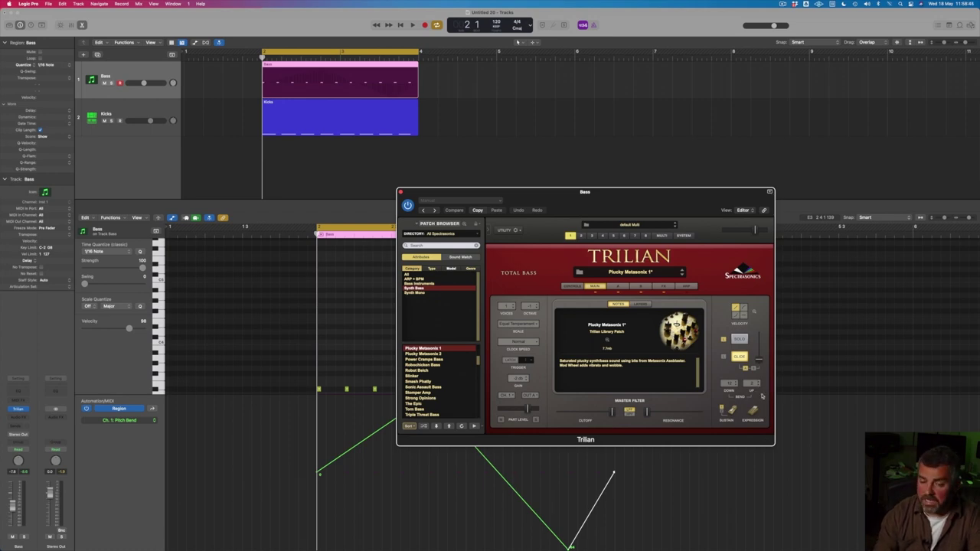
pyautogui.moveTo(534, 191); pyautogui.dragTo(673, 81)
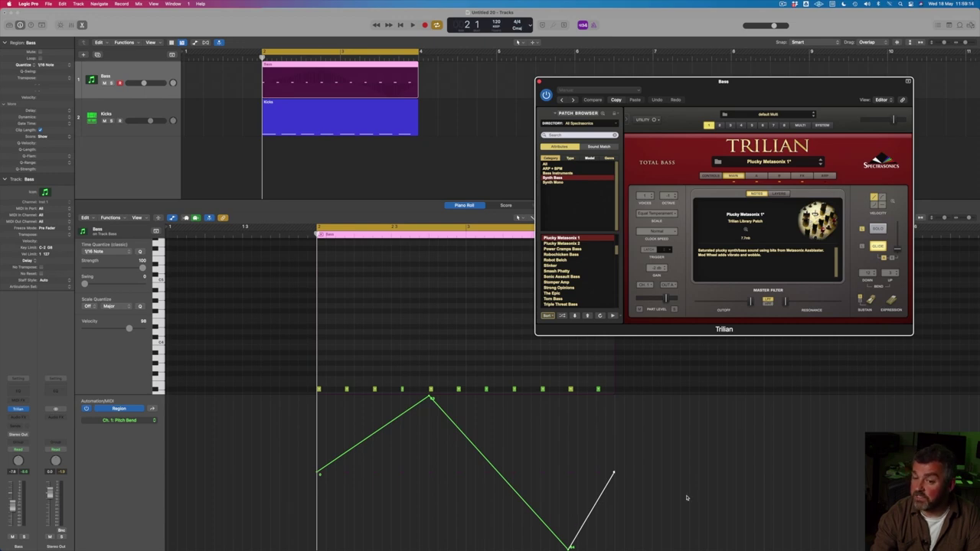
pyautogui.press('space')
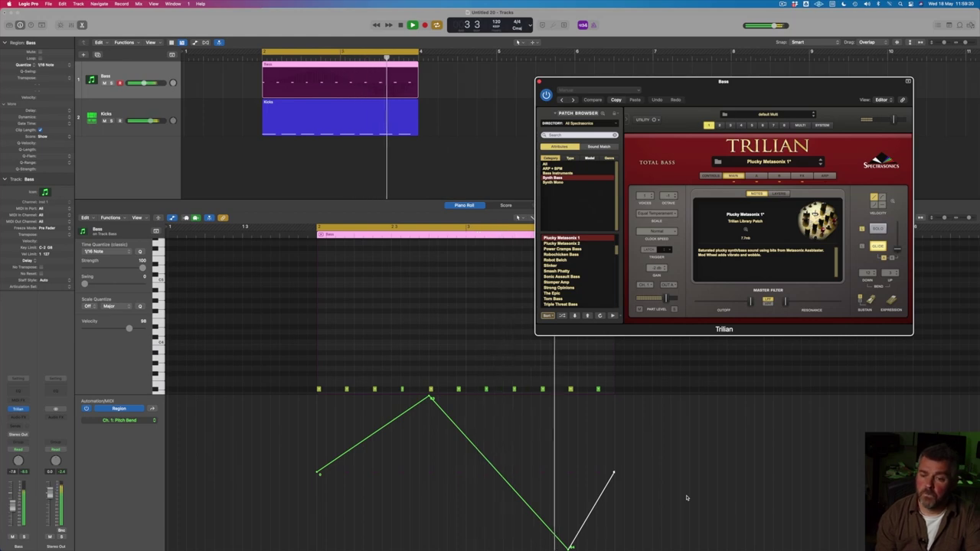
pyautogui.press('space')
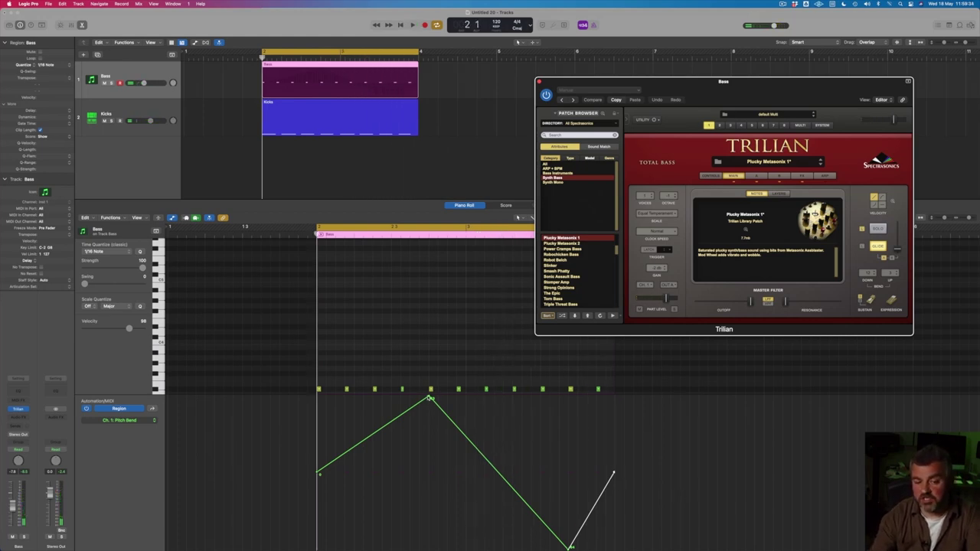
# - Delete the peak bend point, slide the bottom point toward the region end, and adjust the start point
pyautogui.click(430, 399)
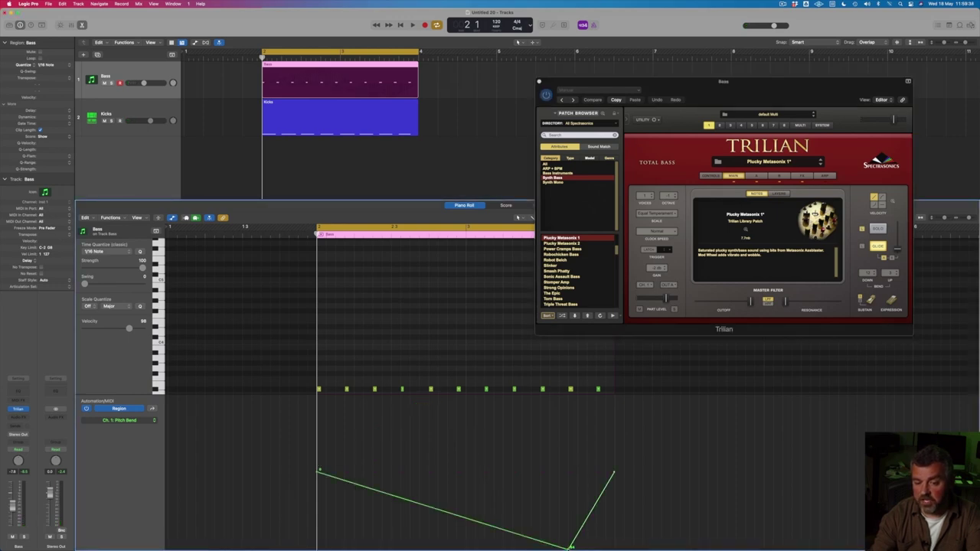
pyautogui.moveTo(569, 548); pyautogui.dragTo(596, 548)
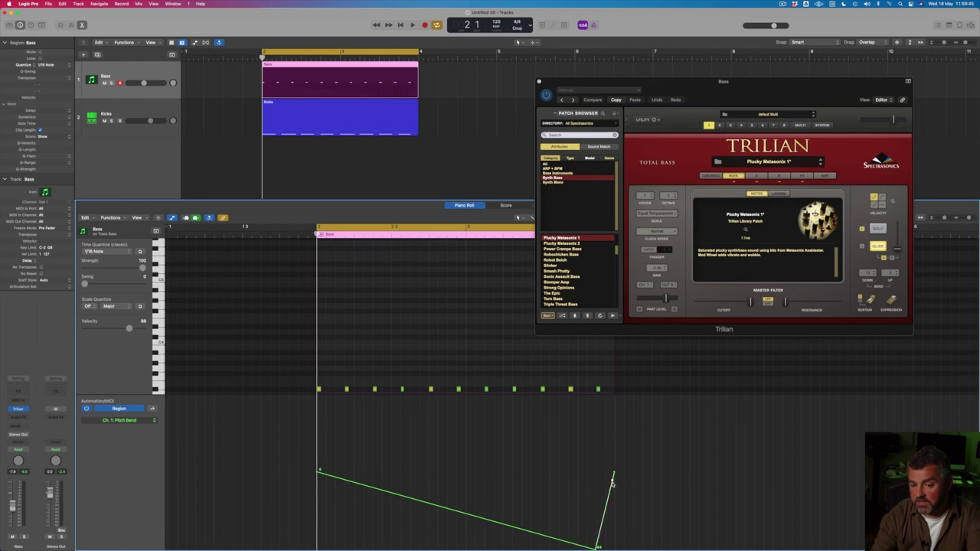
pyautogui.moveTo(596, 548); pyautogui.dragTo(612, 548)
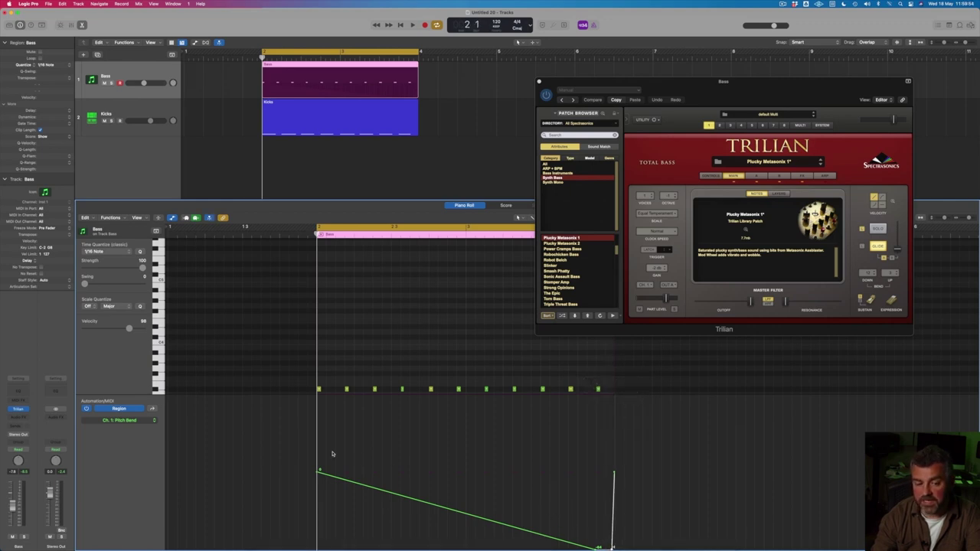
pyautogui.moveTo(319, 473); pyautogui.dragTo(331, 473)
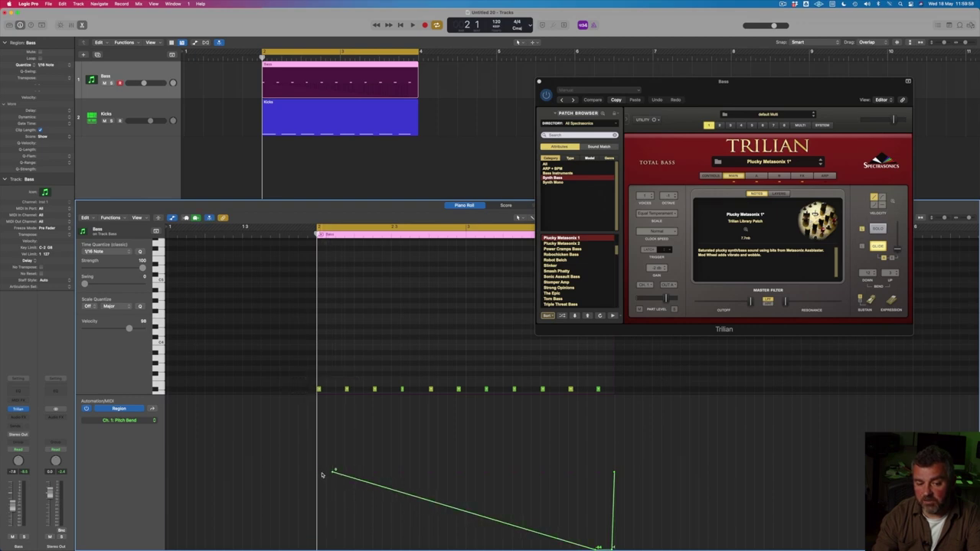
# - Add a pitch-bend point at the region start for a short flat hold, then play the bass
pyautogui.click(323, 473)
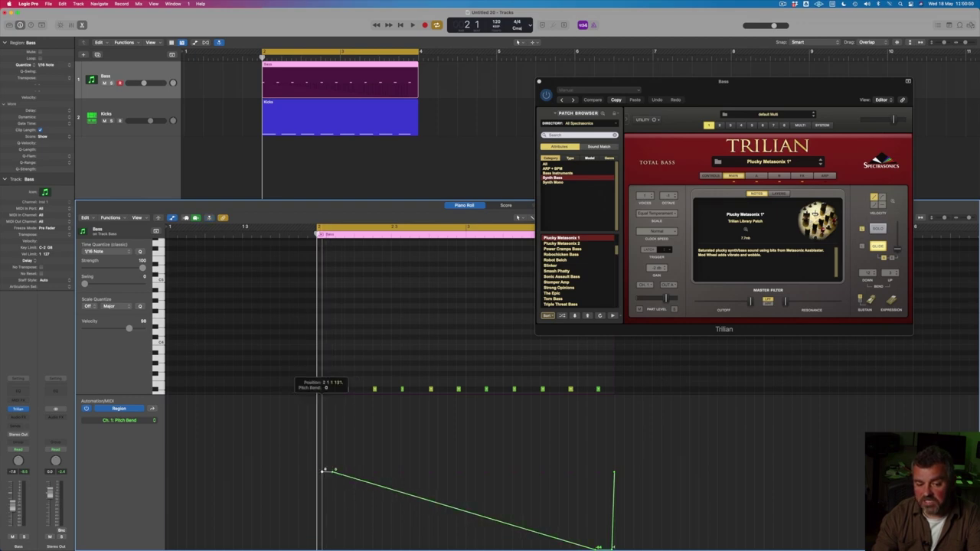
pyautogui.moveTo(323, 472); pyautogui.dragTo(343, 471)
pyautogui.press('space')
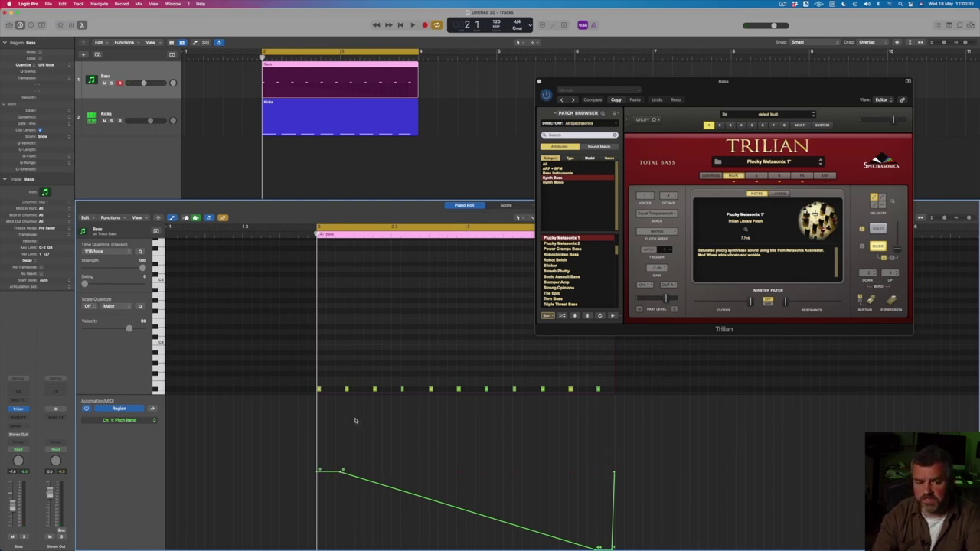
pyautogui.scroll(-2, 346, 340)
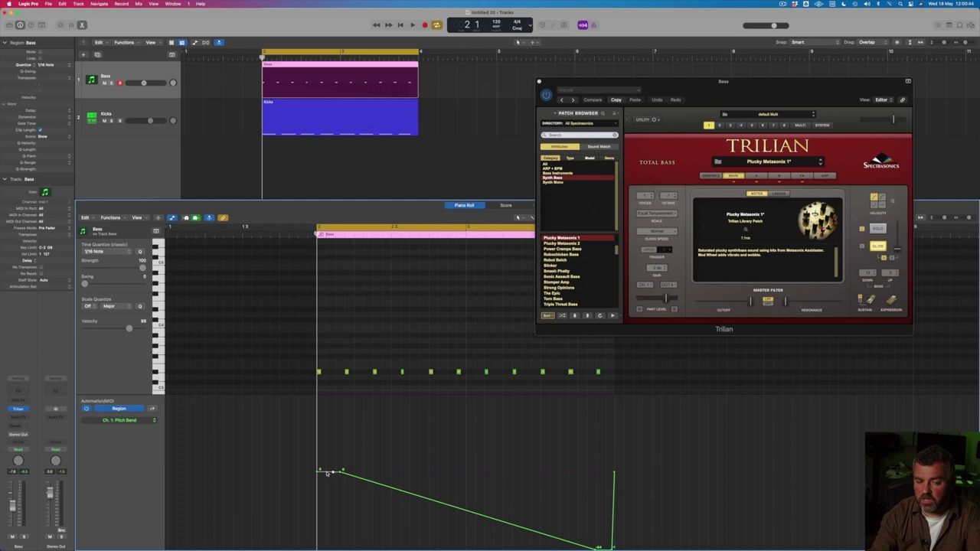
# - Raise the two starting bend points to 63 and push the drop point slightly later
pyautogui.moveTo(326, 473); pyautogui.dragTo(329, 380)
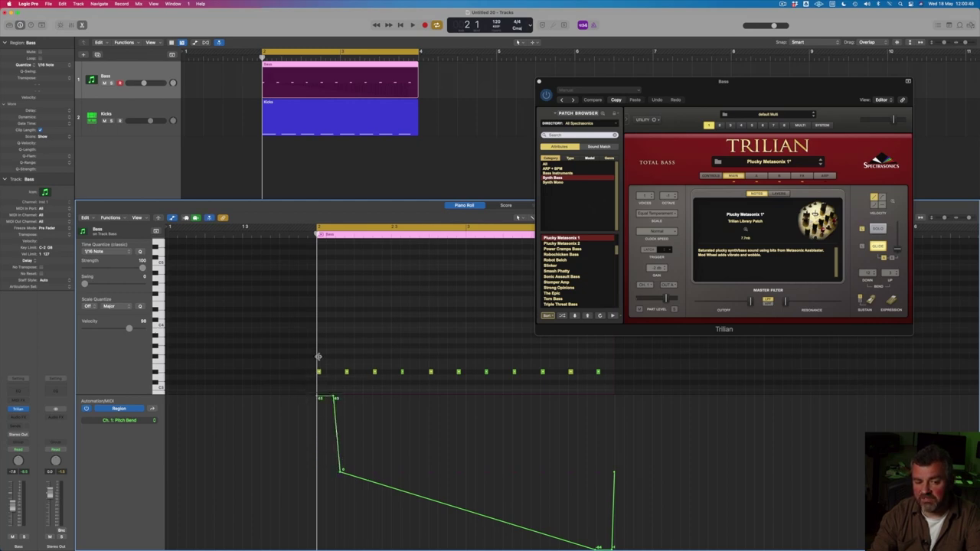
pyautogui.moveTo(340, 470); pyautogui.dragTo(343, 472)
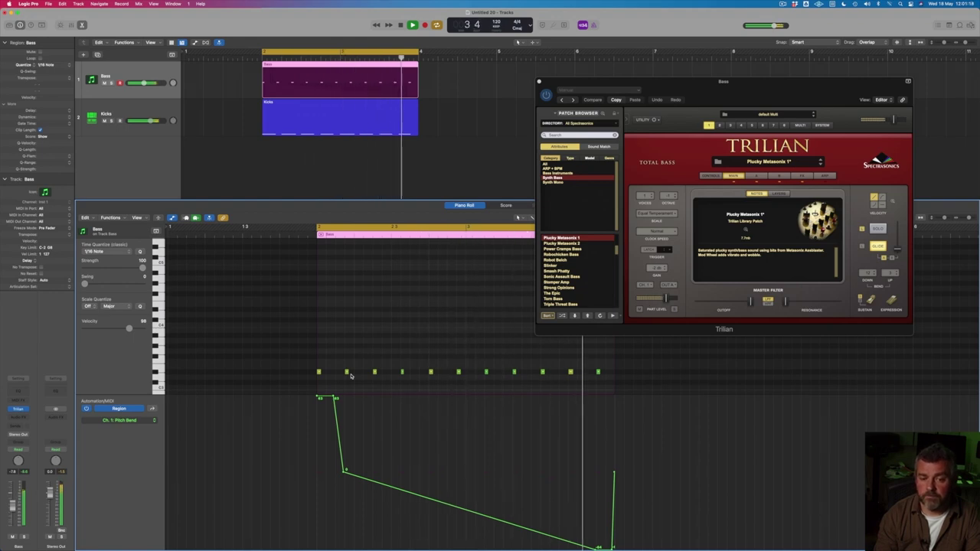
# - Lower the first point to 0, shift the 63 peak and following point later, and add a 0 hold point
pyautogui.press('space')
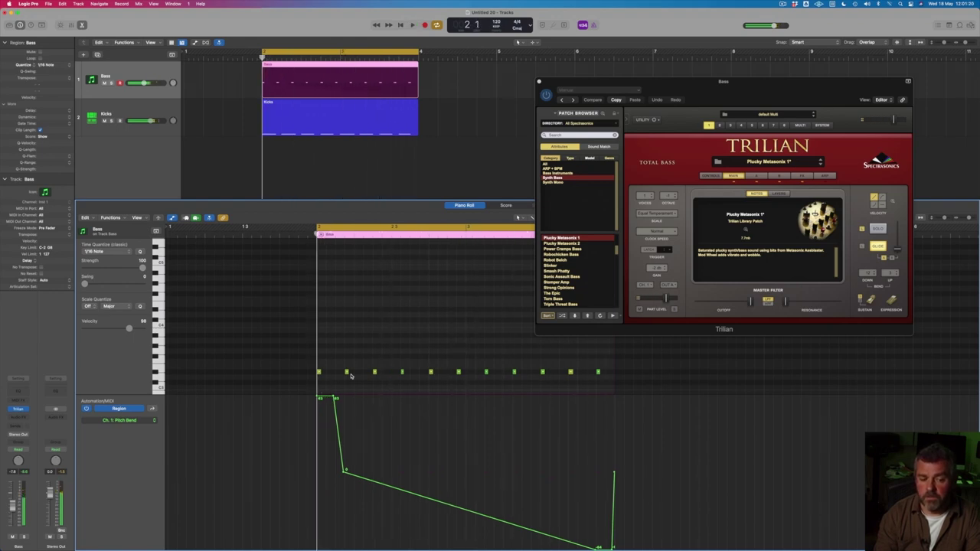
pyautogui.moveTo(317, 397); pyautogui.dragTo(317, 473)
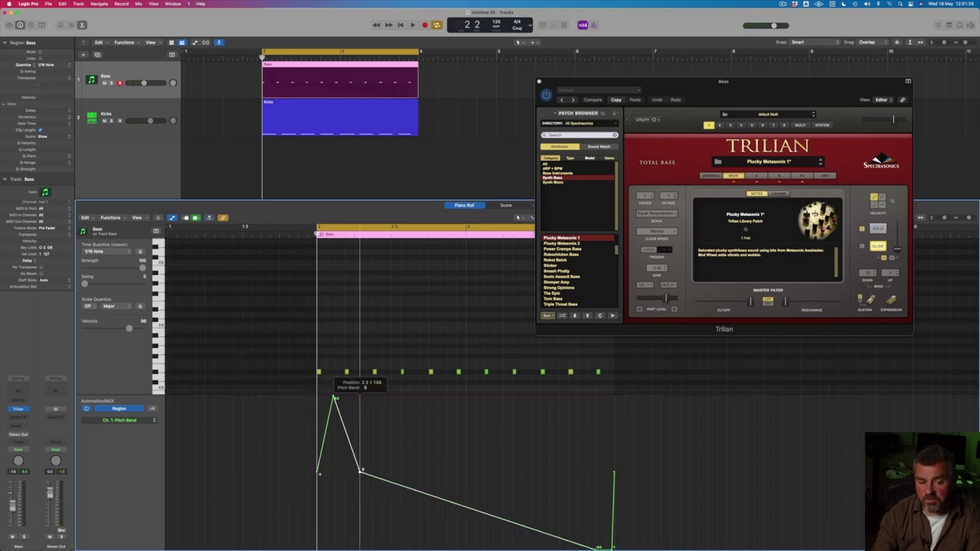
pyautogui.moveTo(360, 471); pyautogui.dragTo(372, 471)
pyautogui.moveTo(333, 399); pyautogui.dragTo(345, 398)
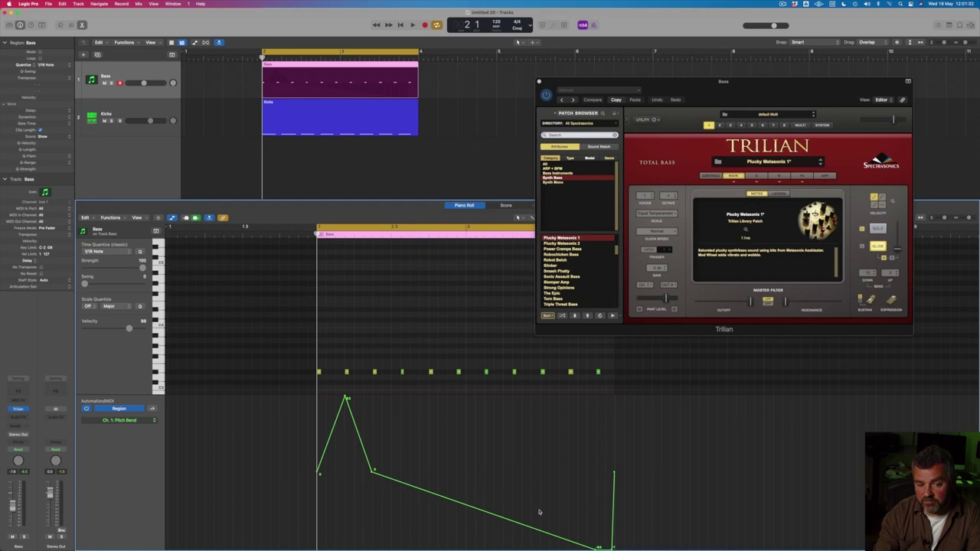
pyautogui.press('space')
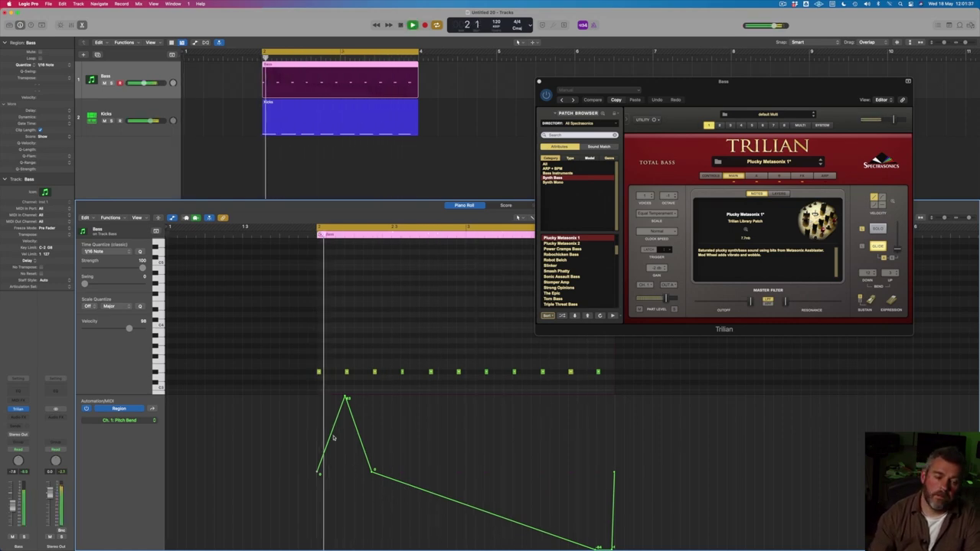
pyautogui.moveTo(335, 422); pyautogui.dragTo(335, 473)
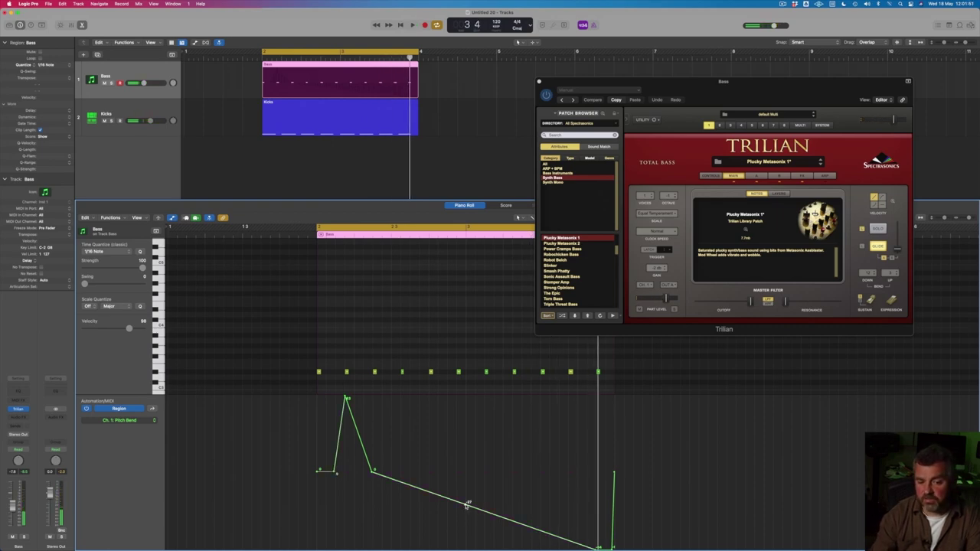
# - Add points on the descending slope to form a bump, then lower the bump from -16 to -31
pyautogui.click(466, 506)
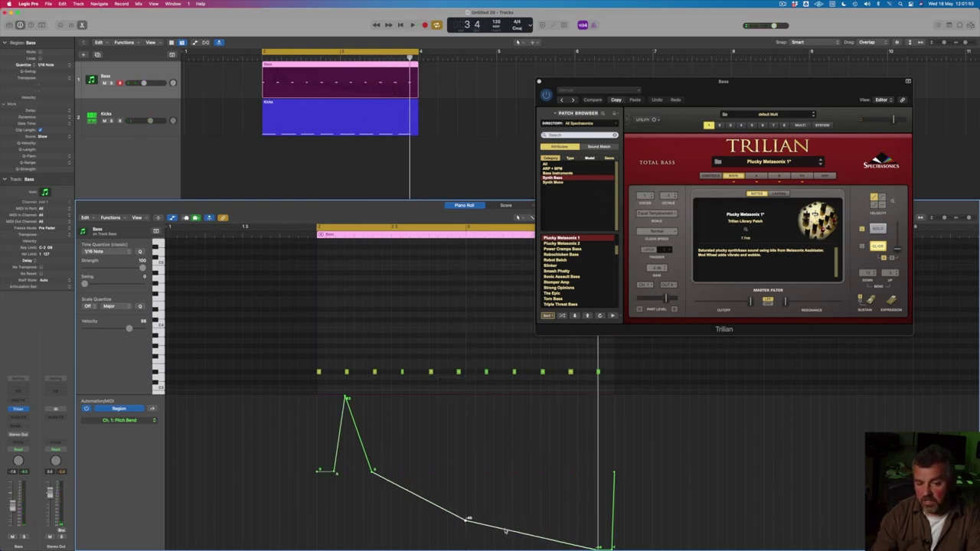
pyautogui.moveTo(505, 529); pyautogui.dragTo(505, 499)
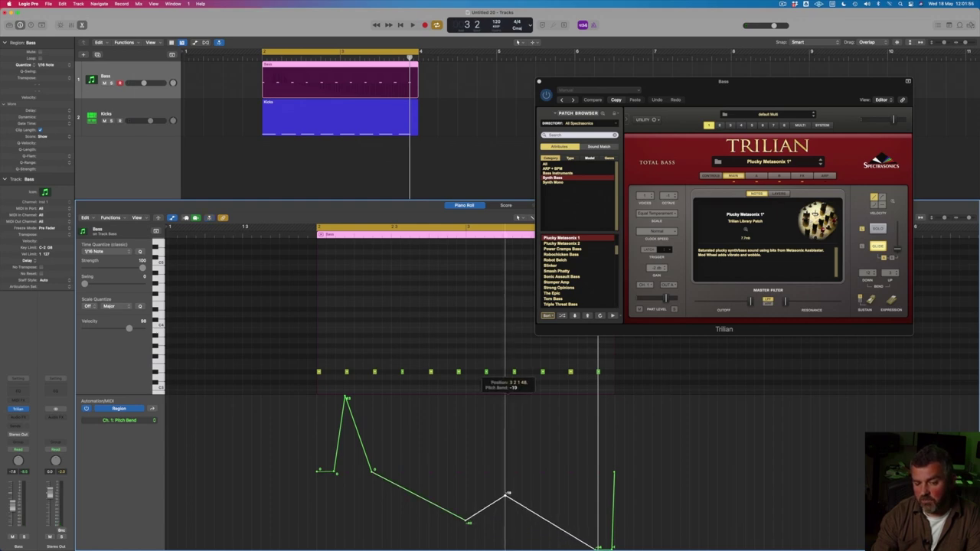
pyautogui.moveTo(509, 494); pyautogui.dragTo(512, 494)
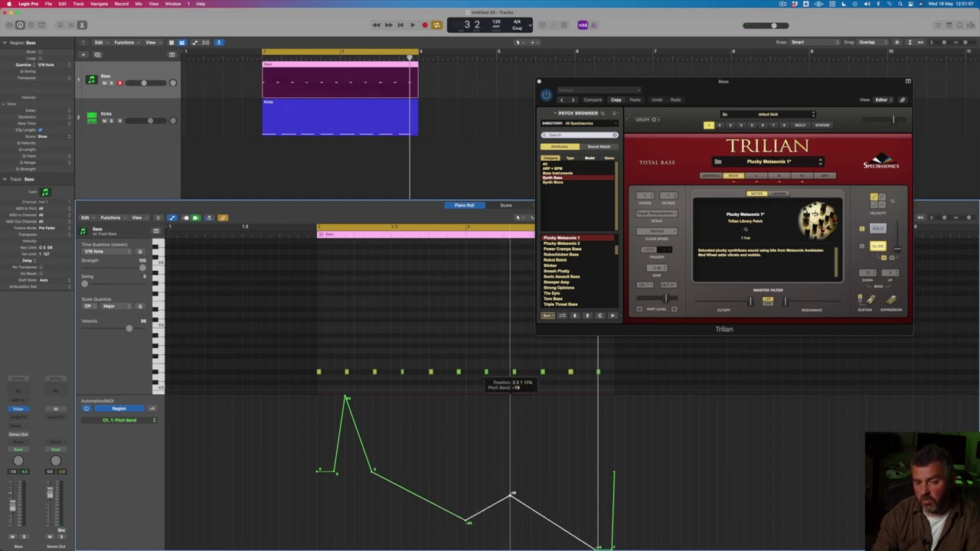
pyautogui.press('space')
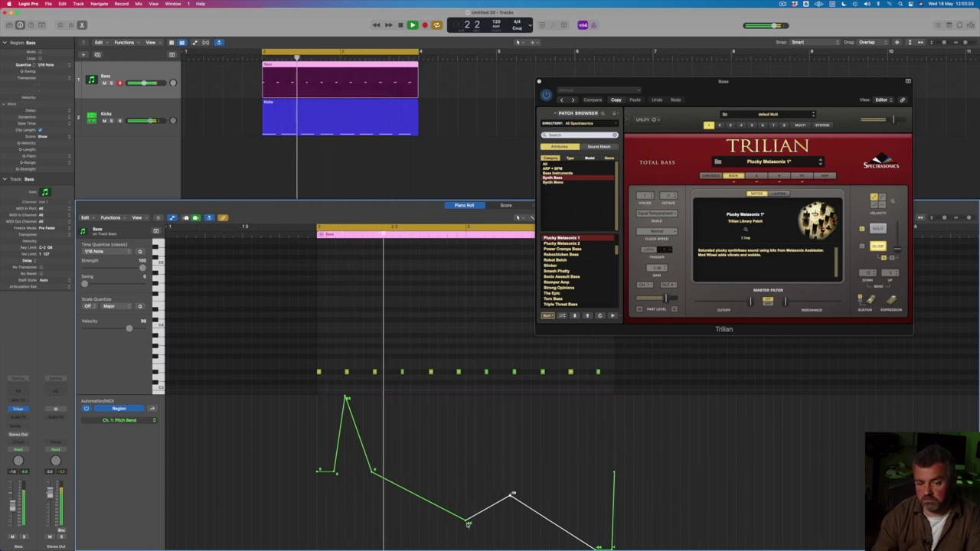
pyautogui.click(466, 525)
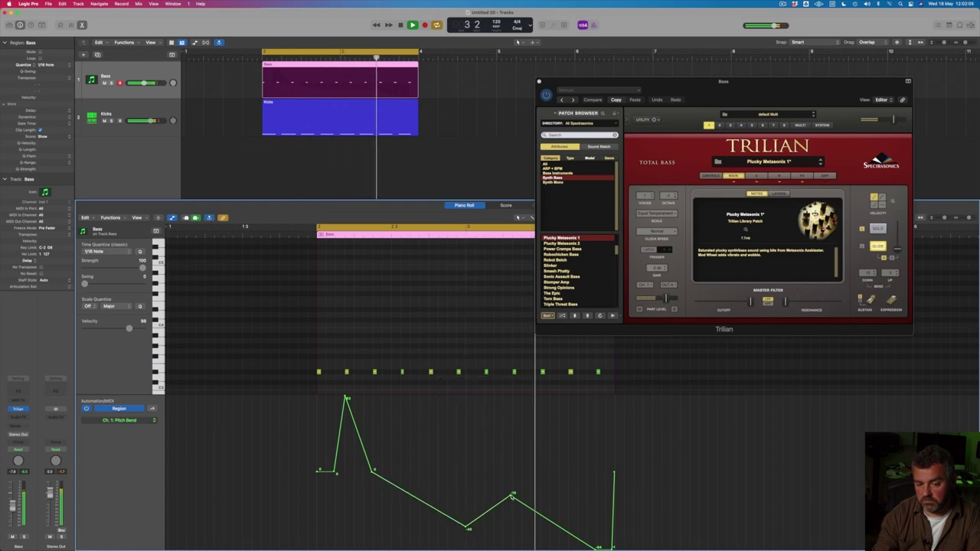
pyautogui.moveTo(512, 496); pyautogui.dragTo(511, 512)
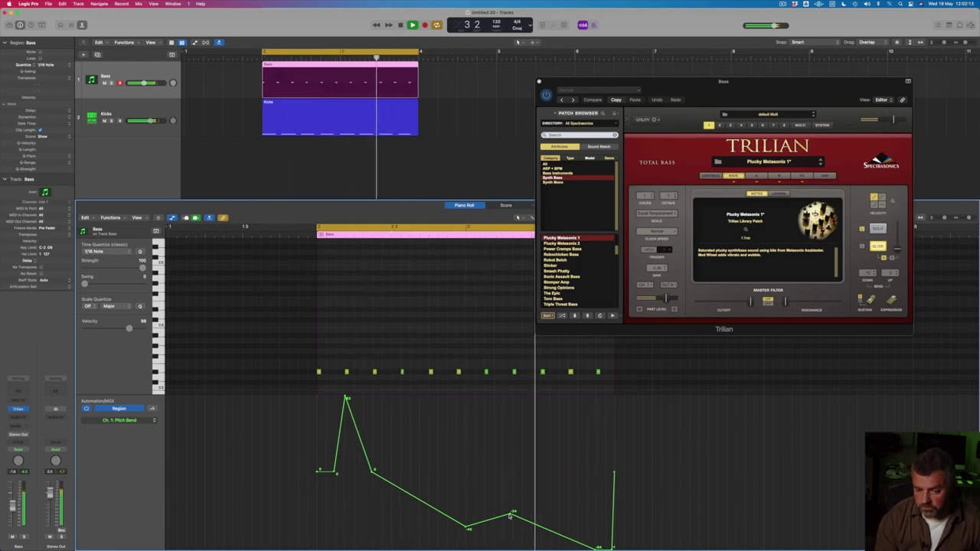
# - Stop playback and drag the first point across the peak and bump points to delete them
pyautogui.press('space')
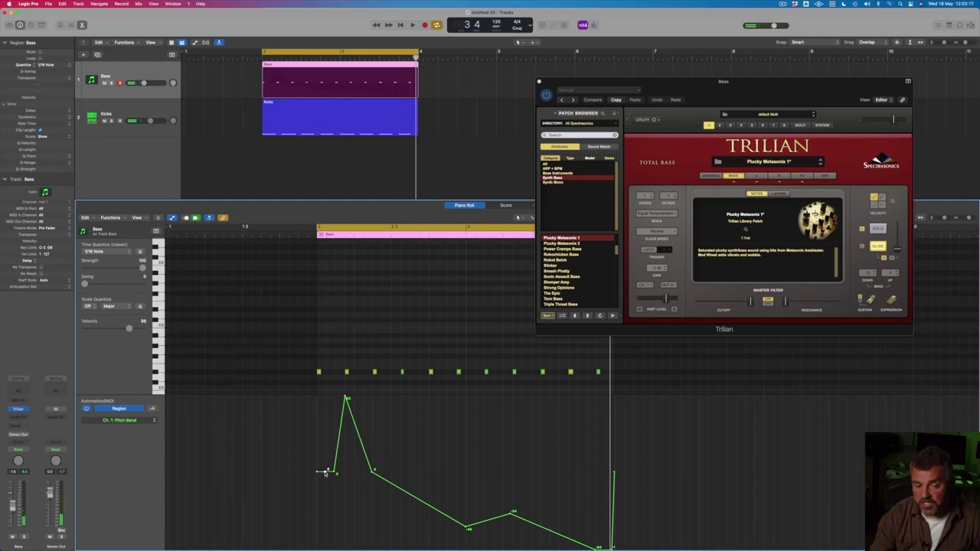
pyautogui.moveTo(325, 472); pyautogui.dragTo(524, 478)
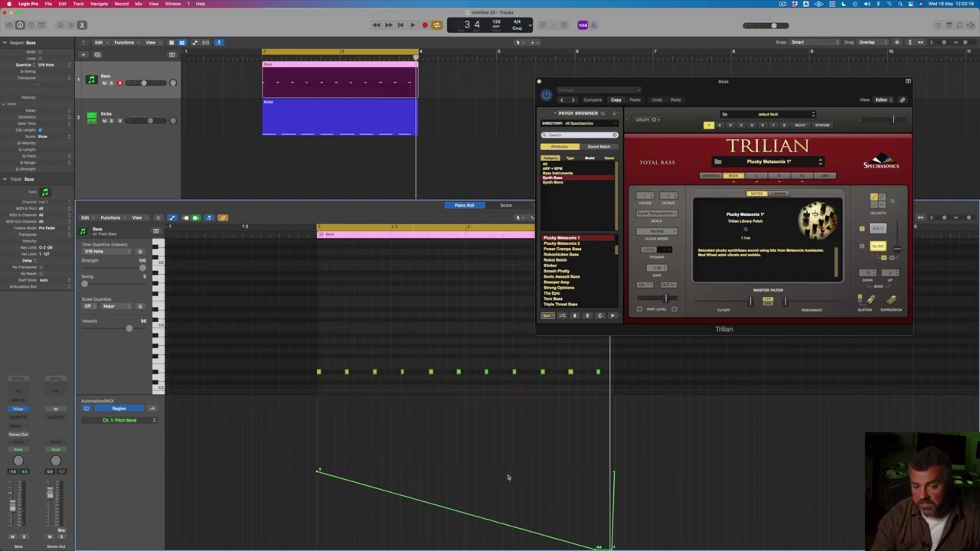